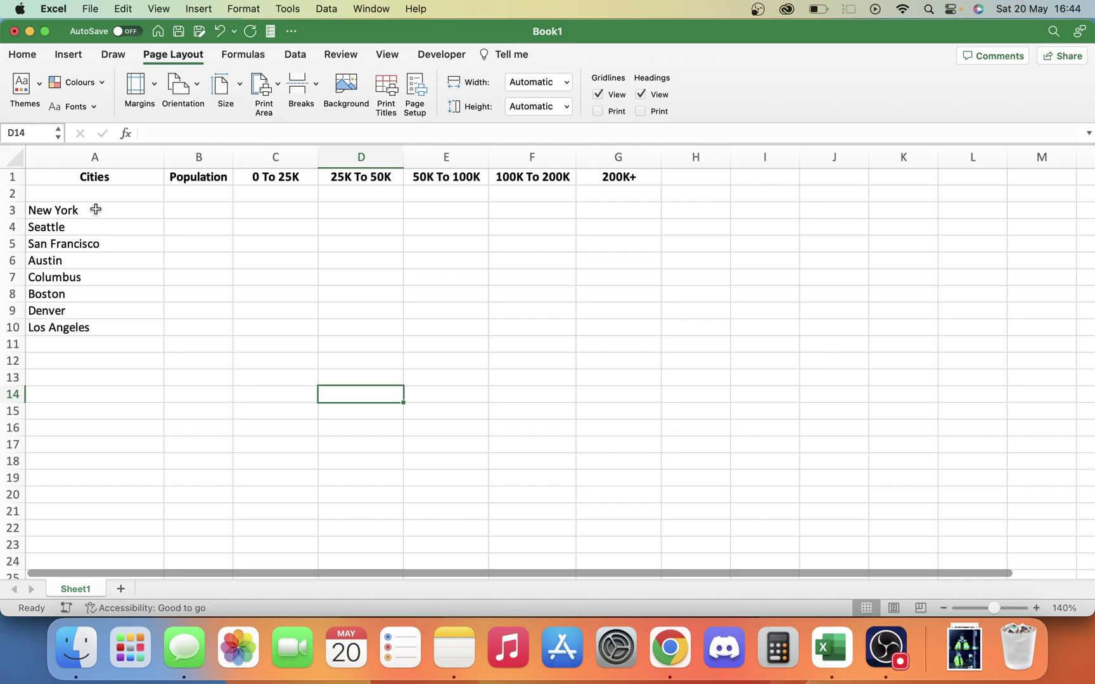
- Convert the city names in A3:A10 to the Wolfram Cities data type
drag(96, 209, 96, 328)
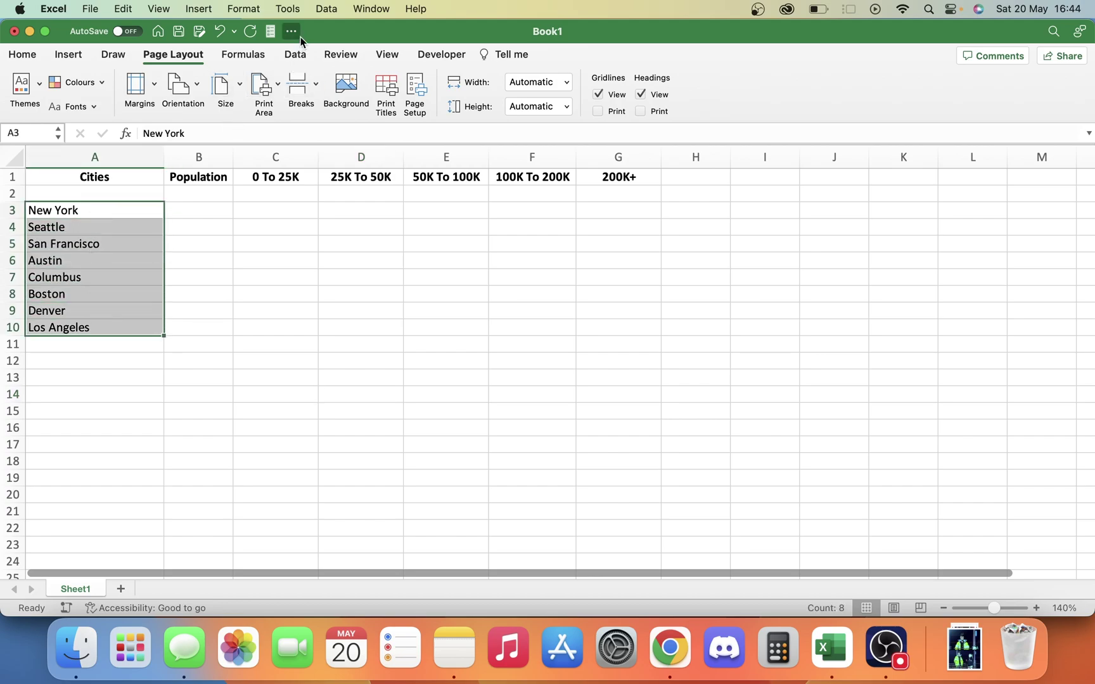
click(295, 53)
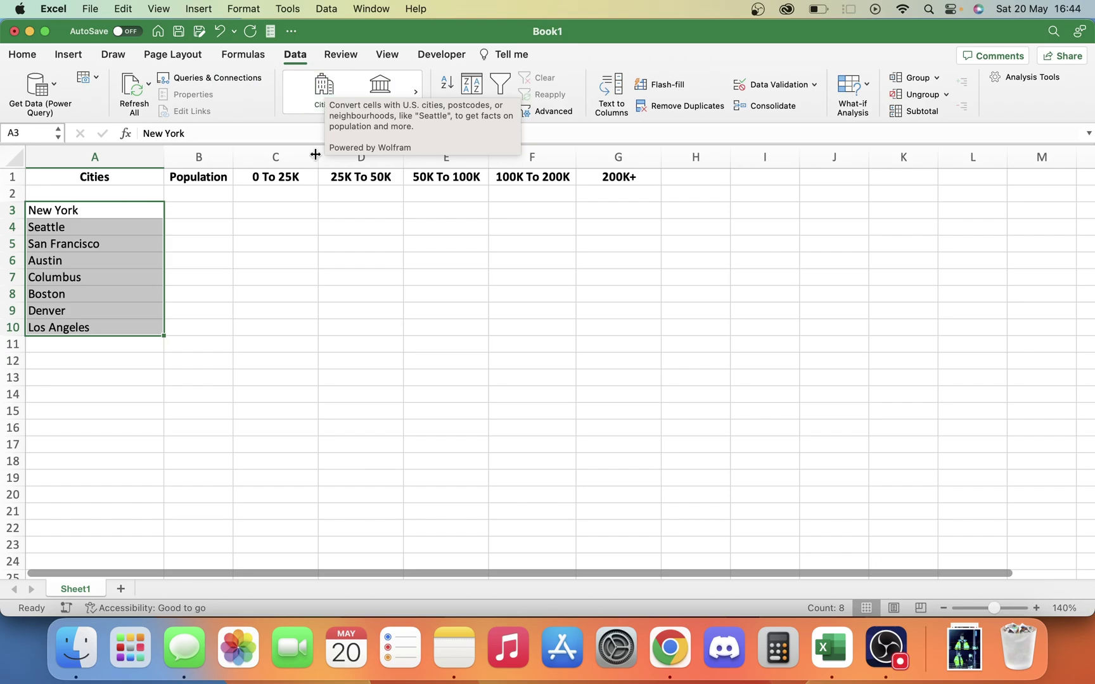
click(364, 120)
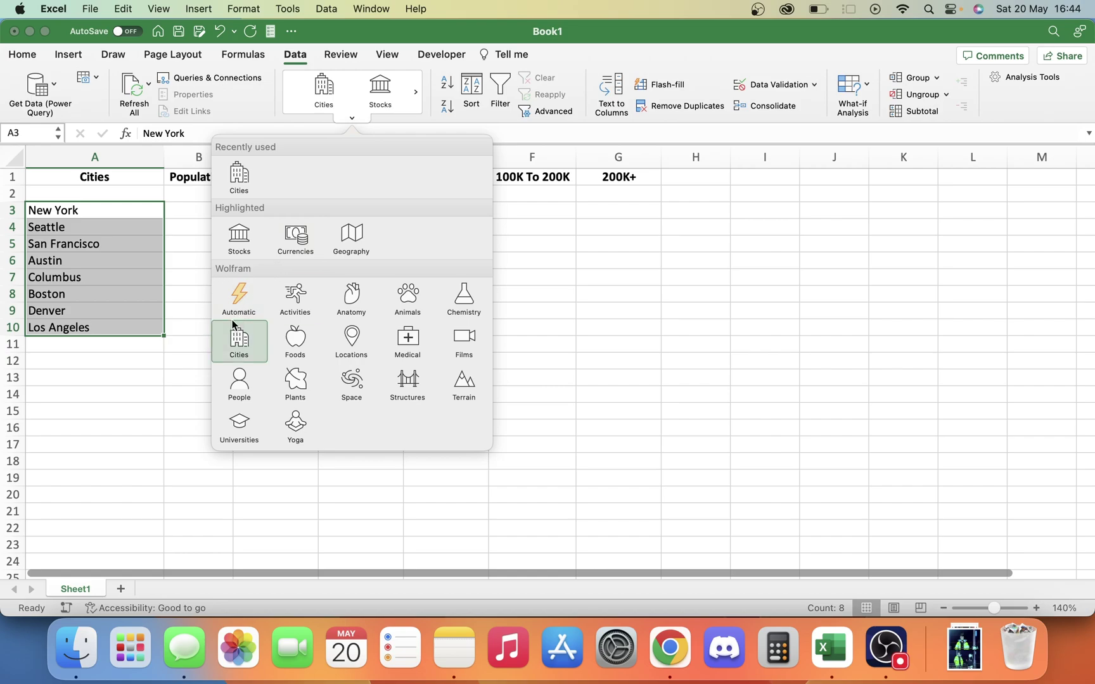
click(233, 340)
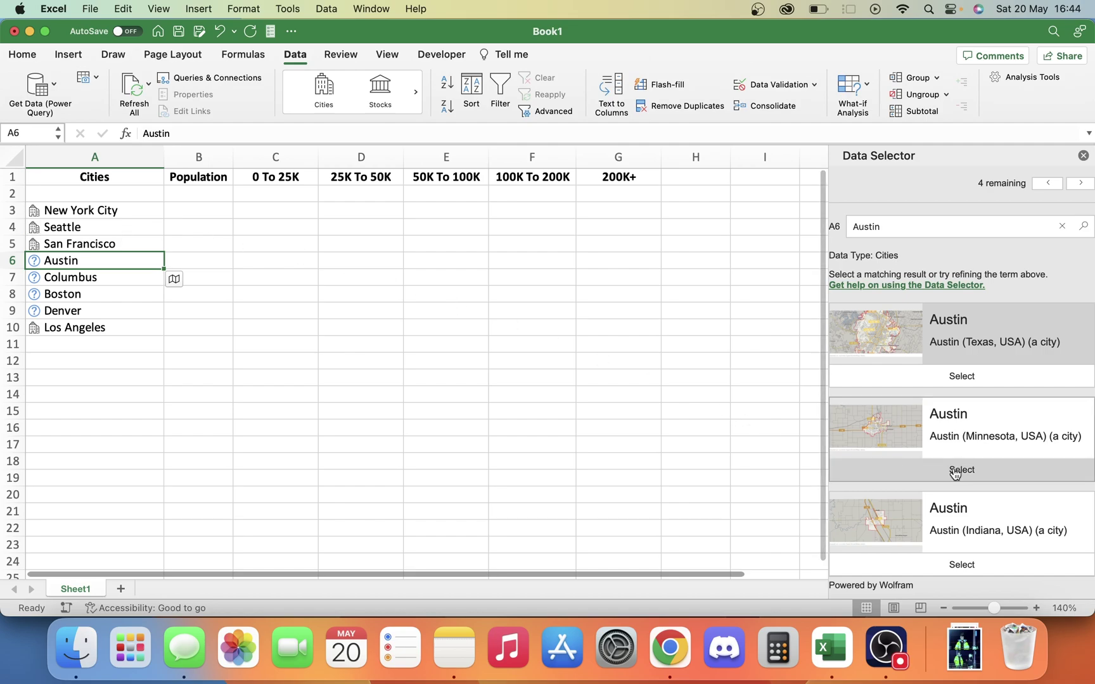
- Match Austin to Austin, Texas, plus Columbus and Boston, Massachusetts in the Data Selector
scroll(973, 467, down, 3)
scroll(967, 457, up, 3)
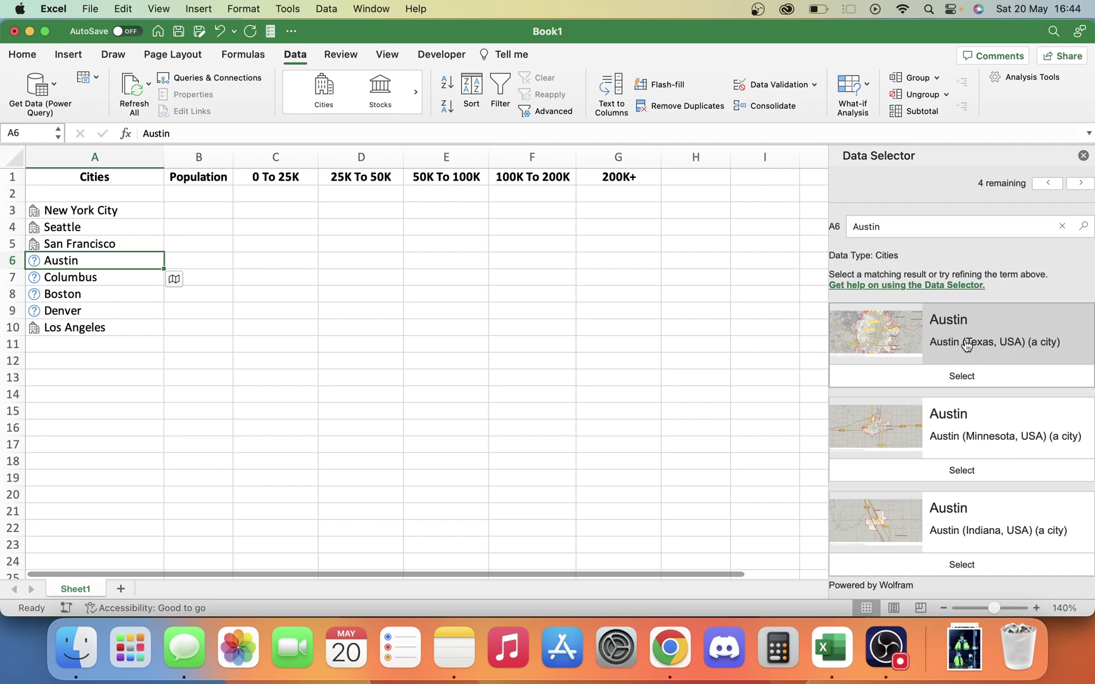
click(960, 372)
click(959, 374)
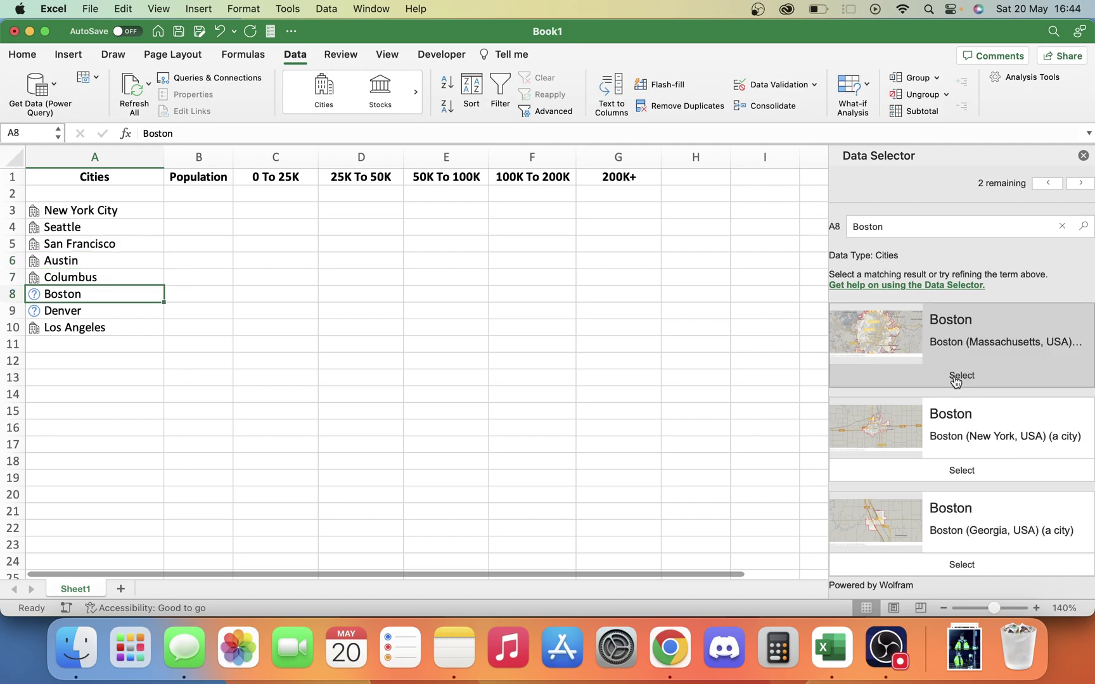
click(957, 379)
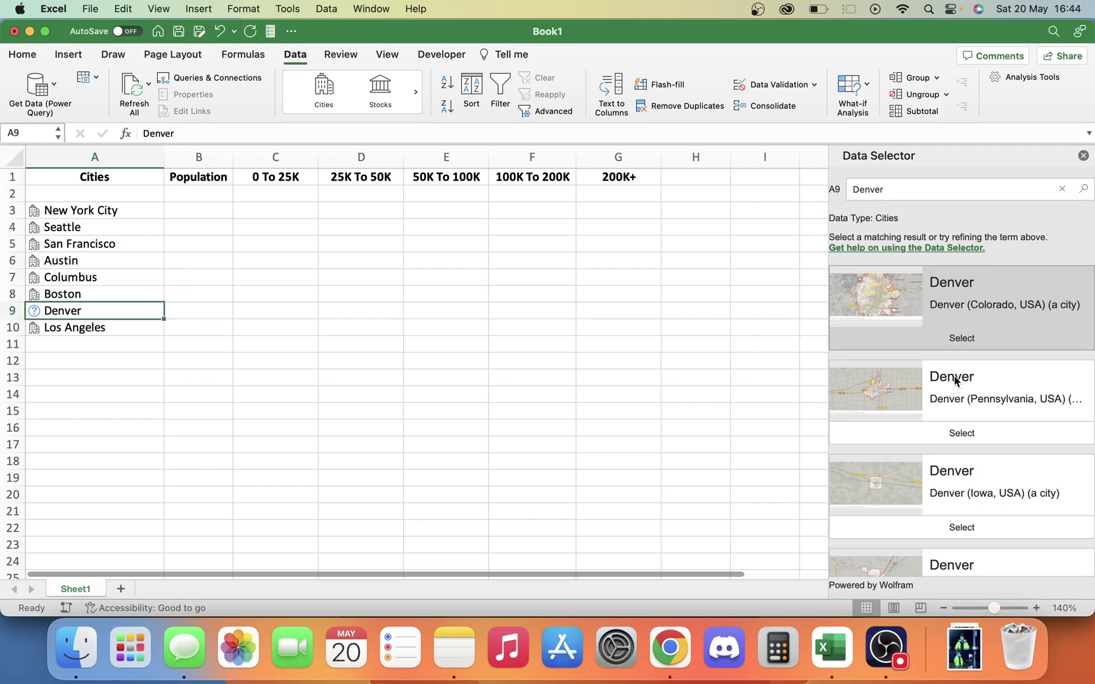
- Match Denver to Denver, Colorado, then try and undo a single population value for New York City
click(962, 337)
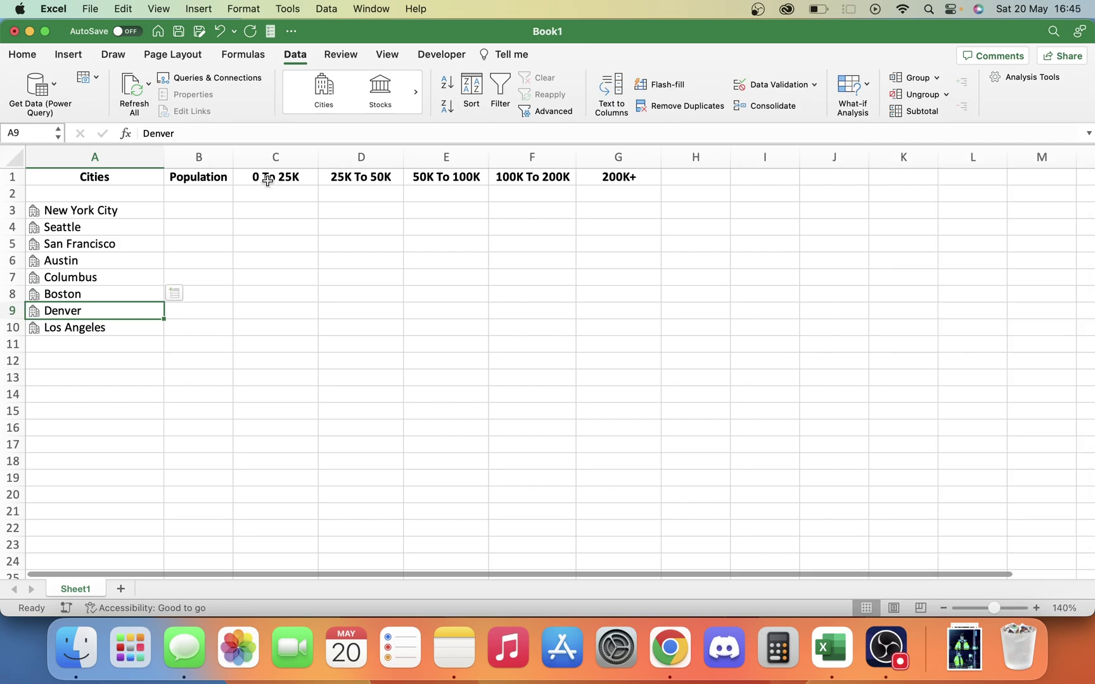
click(152, 209)
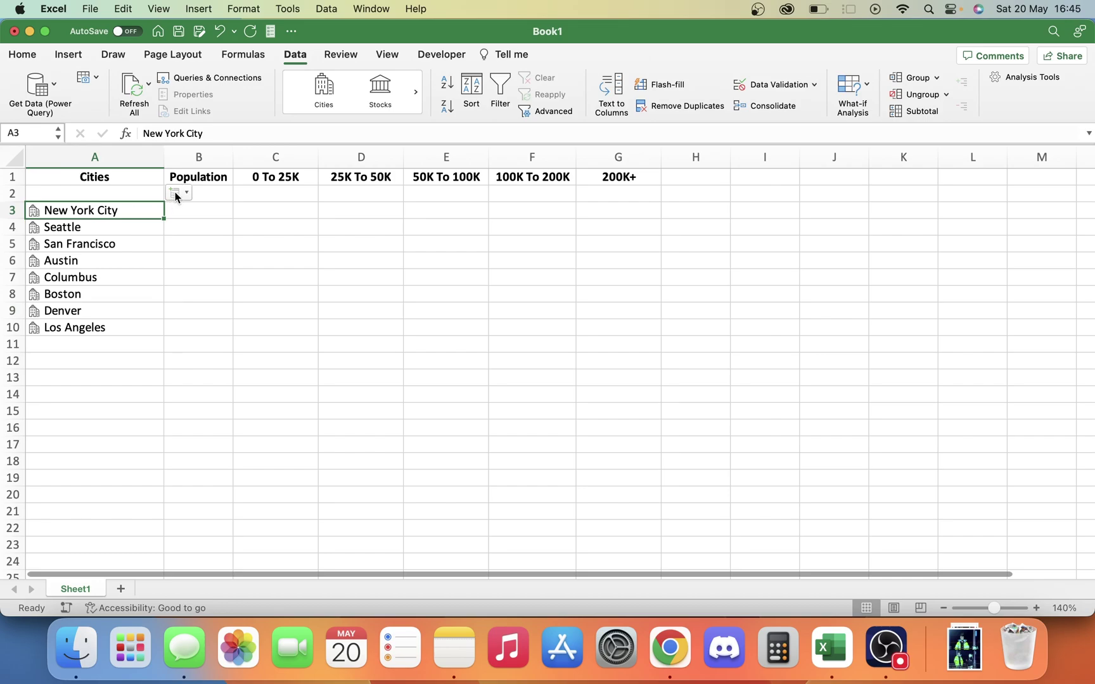
click(176, 192)
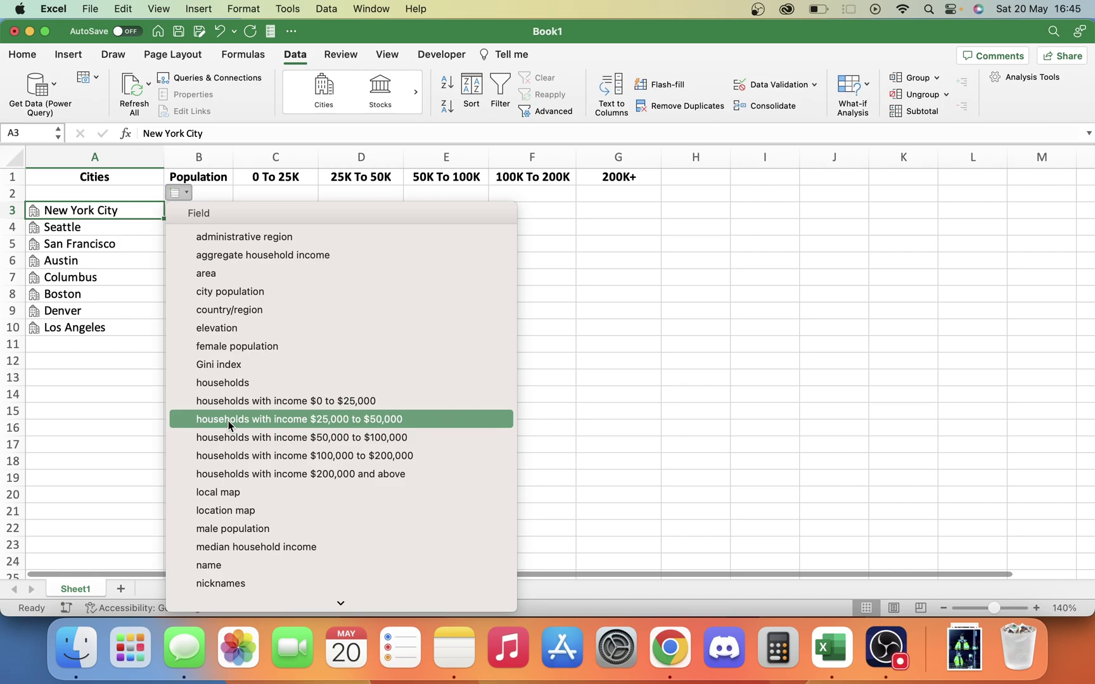
click(253, 293)
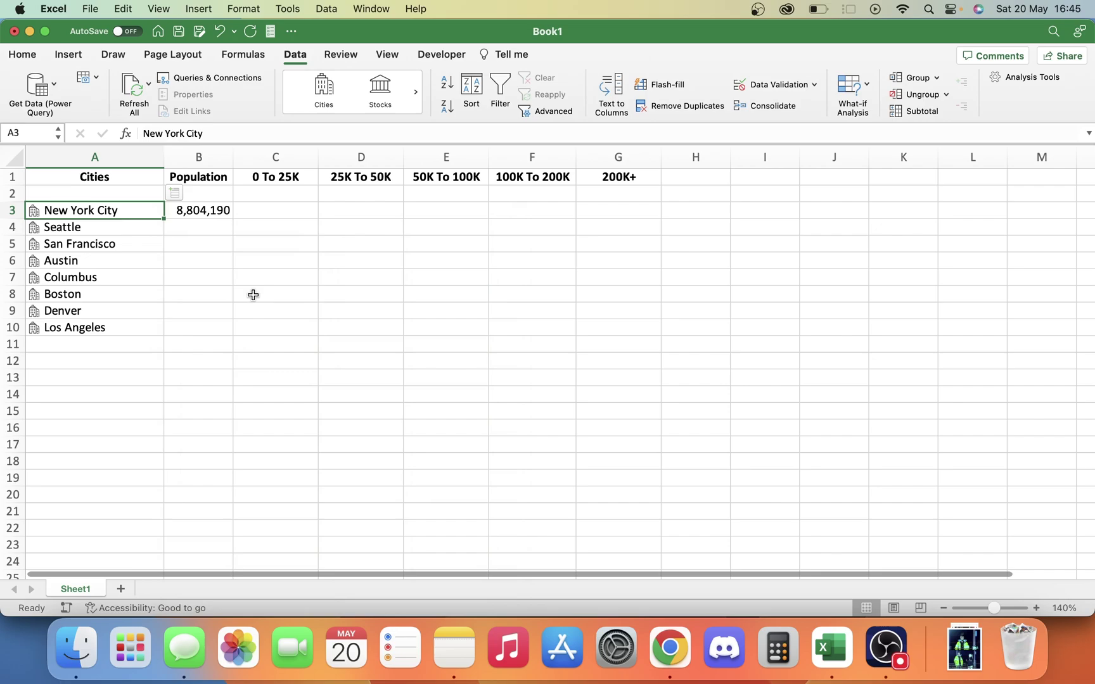
key(super+z)
- Insert the population for all eight cities in A3:A10 into column B
drag(35, 211, 94, 326)
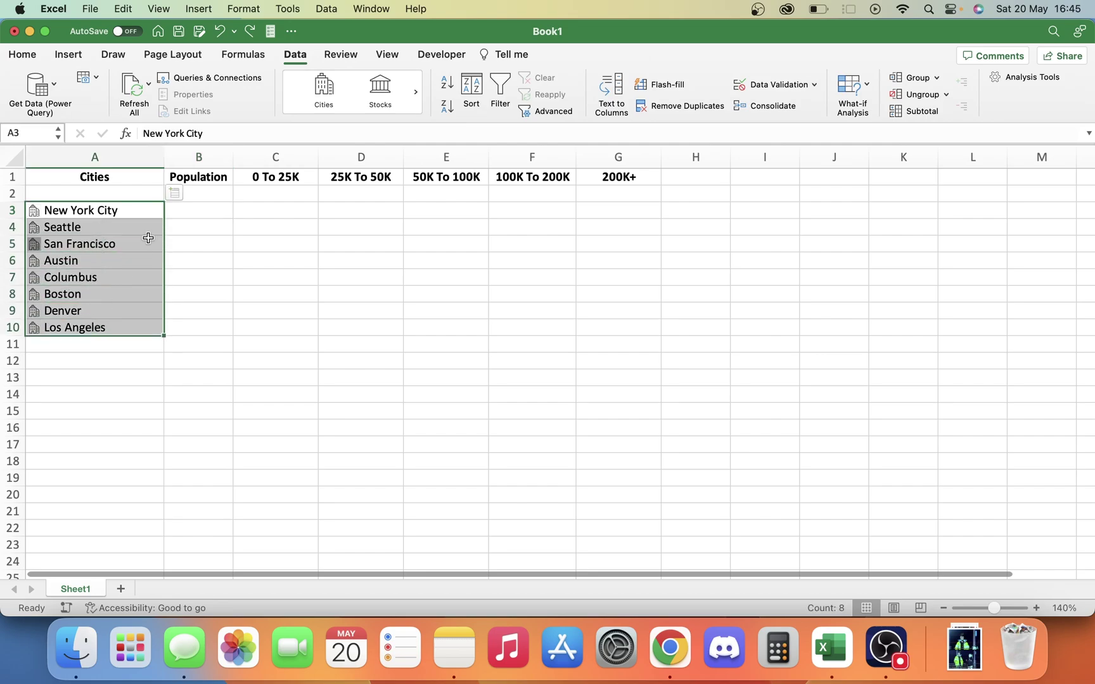
click(178, 196)
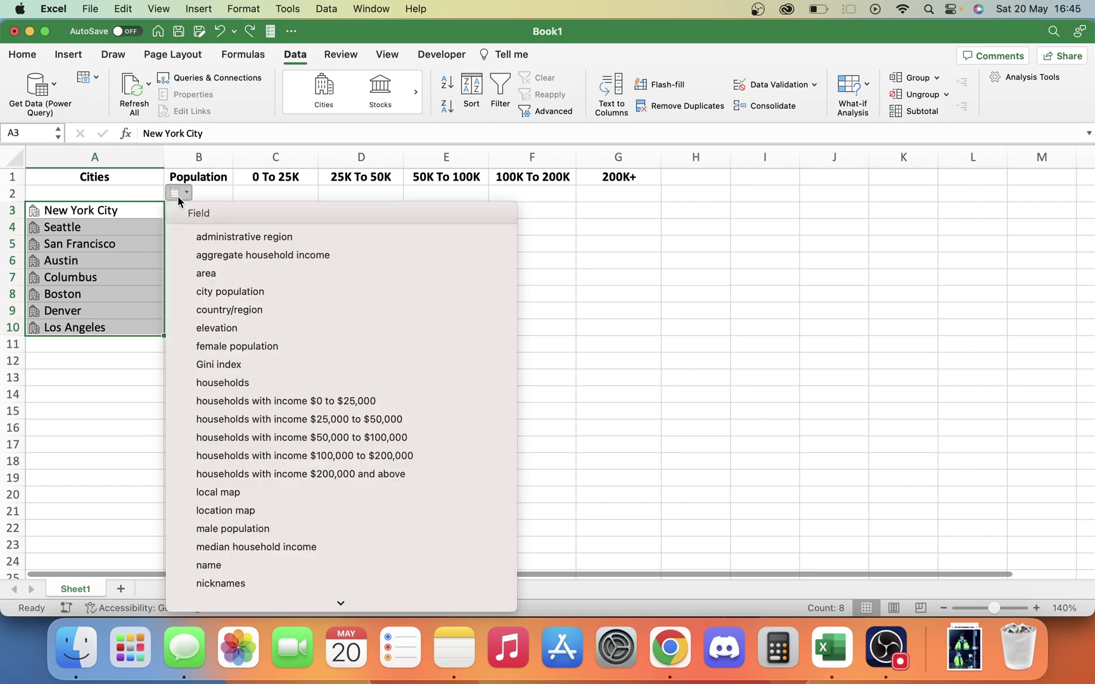
click(222, 294)
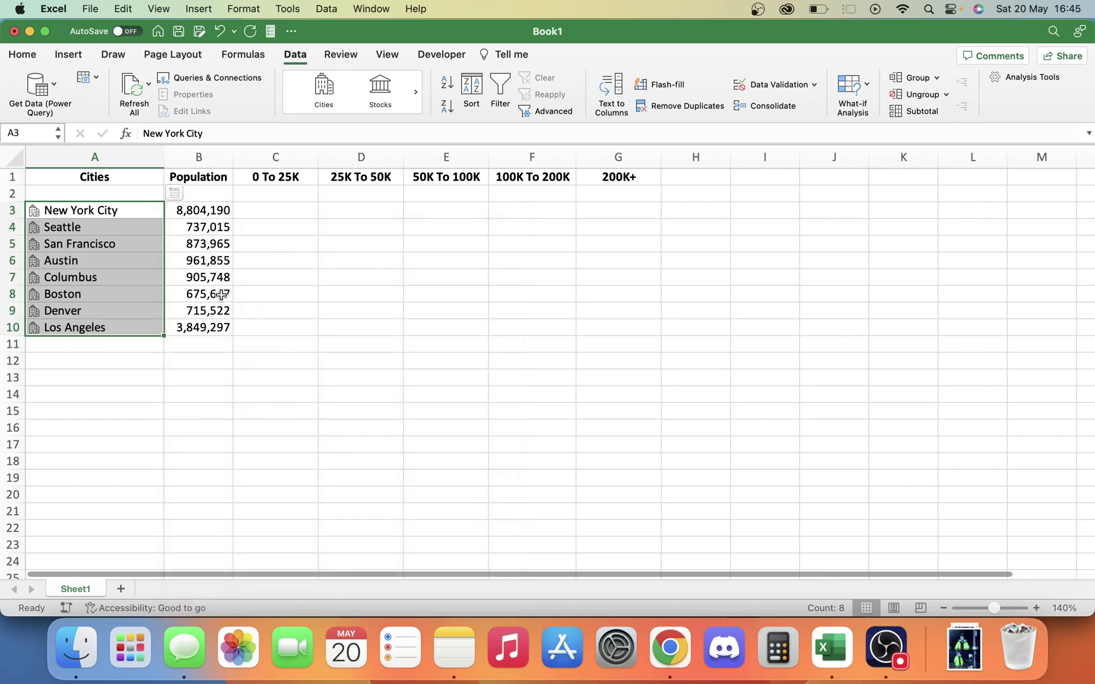
click(176, 192)
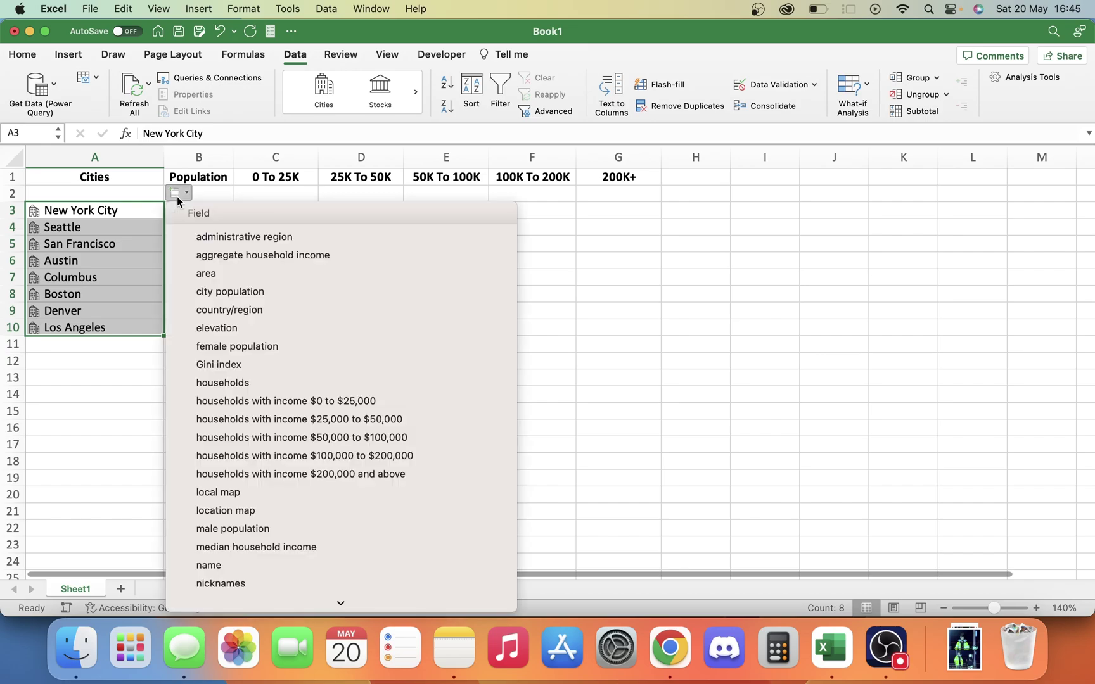
- Fill columns C–E with households earning $0–$25,000, $25,000–$50,000 and $50,000–$100,000
click(250, 398)
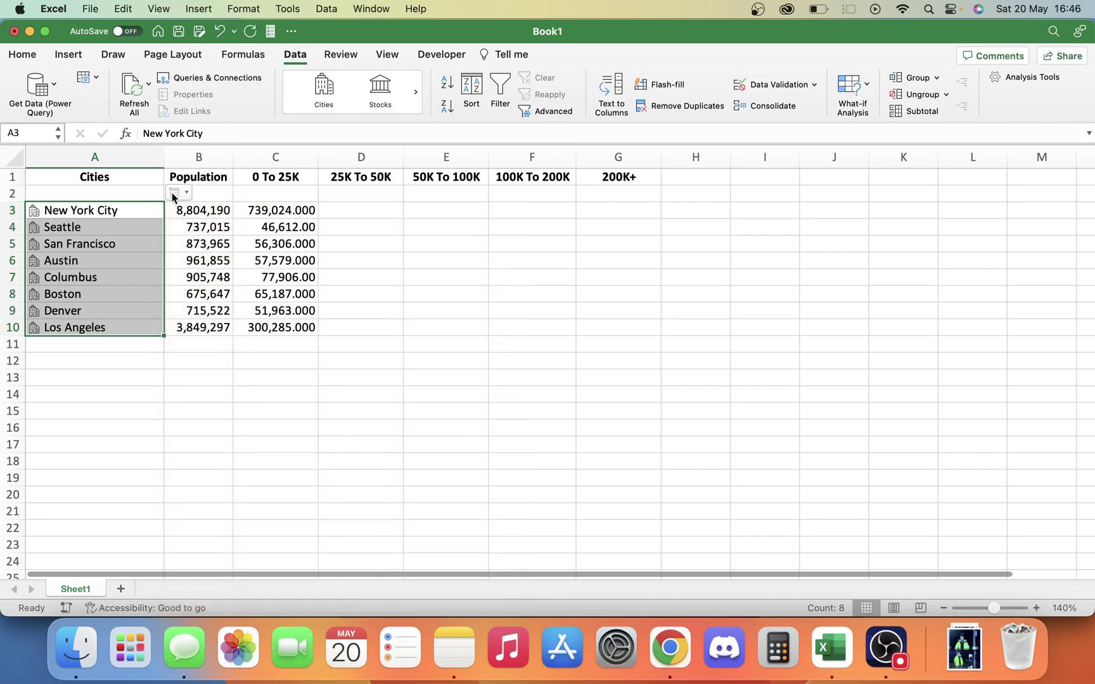
click(171, 193)
click(250, 422)
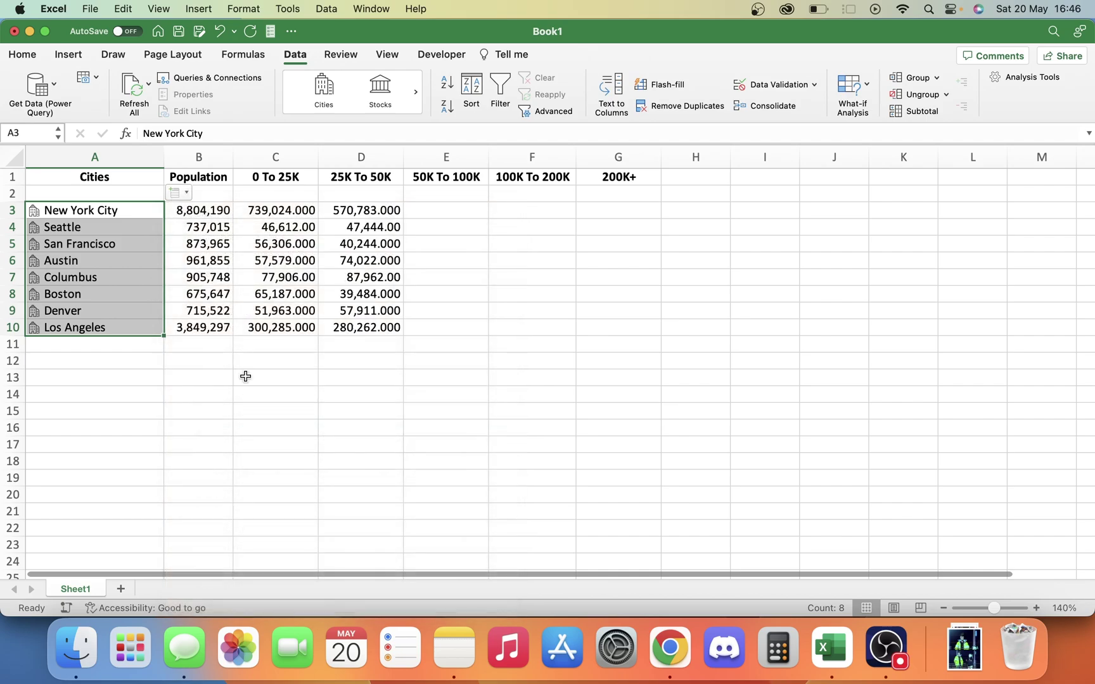
click(175, 193)
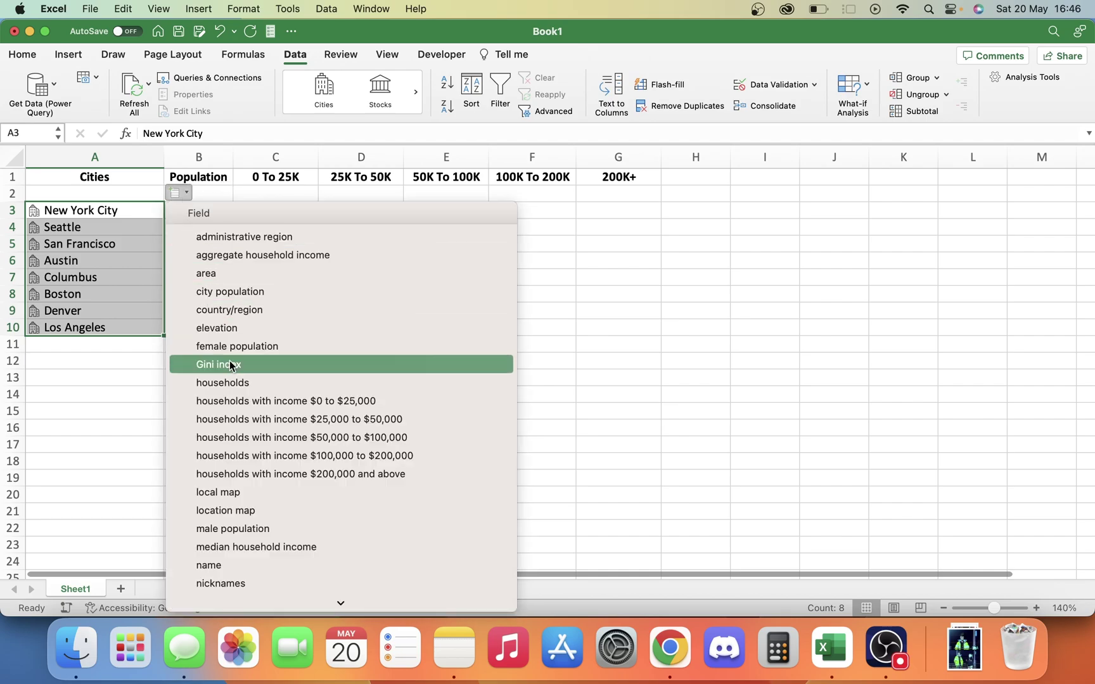
click(236, 444)
- Fill columns F and G with households earning $100,000–$200,000 and $200,000 and above
click(177, 193)
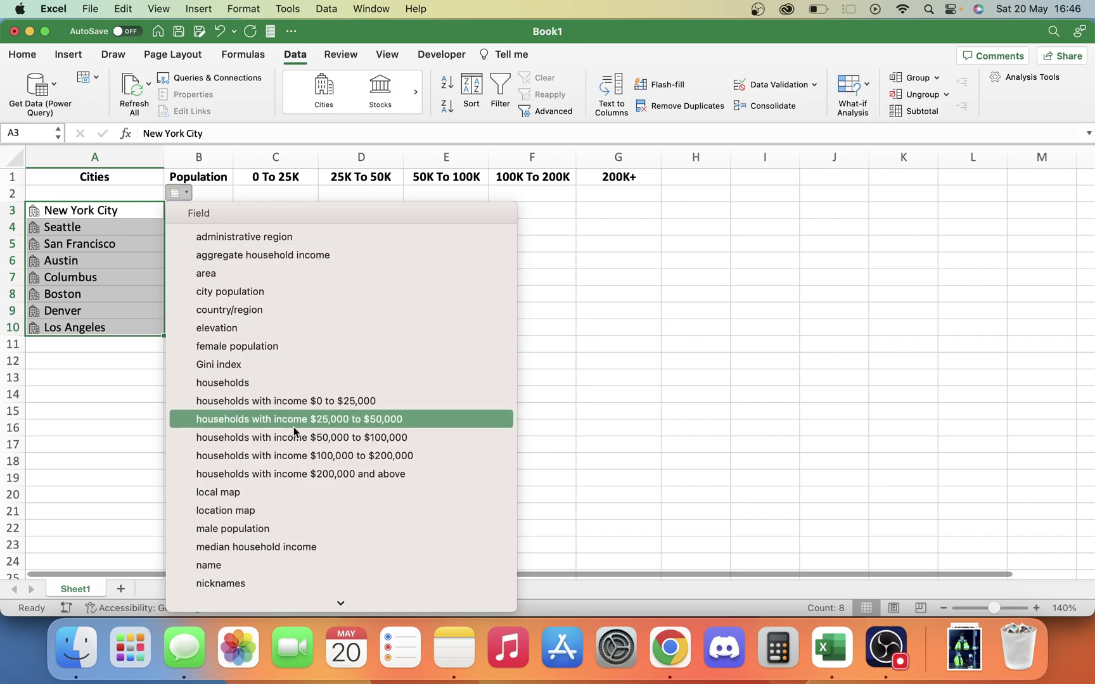
mouse_move(279, 611)
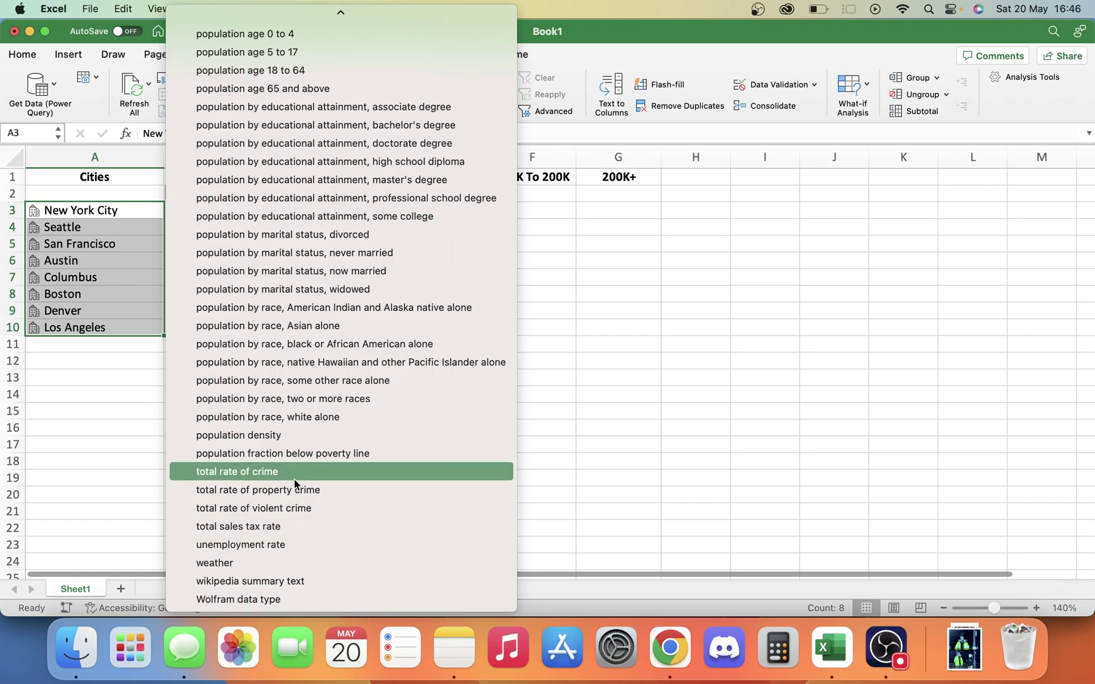
mouse_move(341, 12)
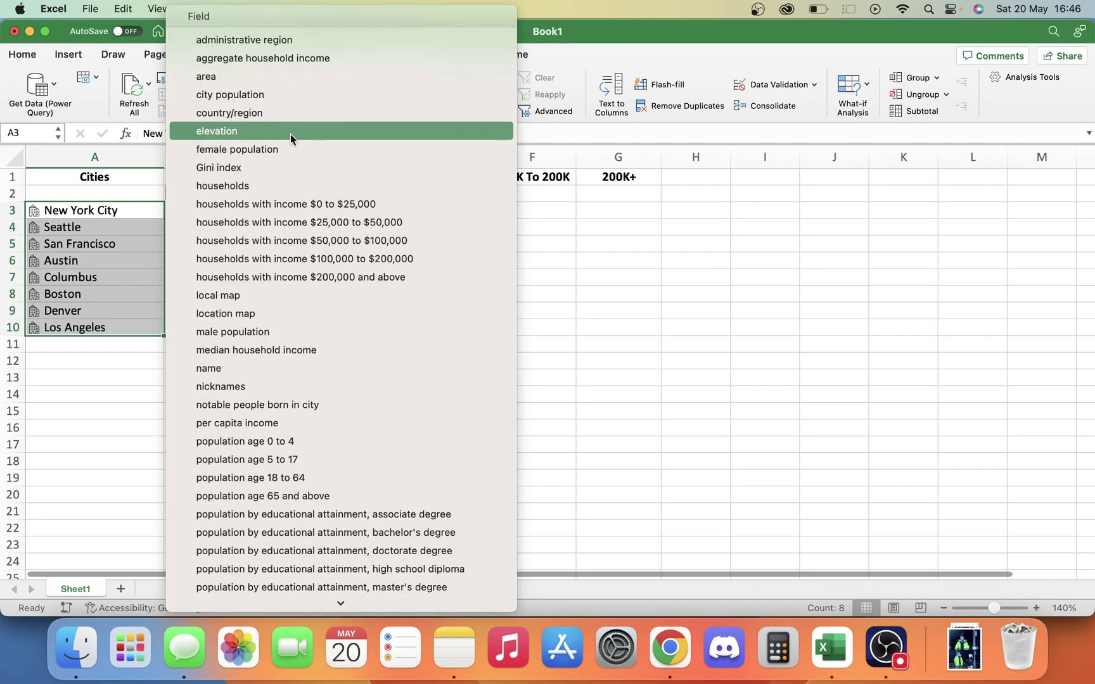
click(594, 223)
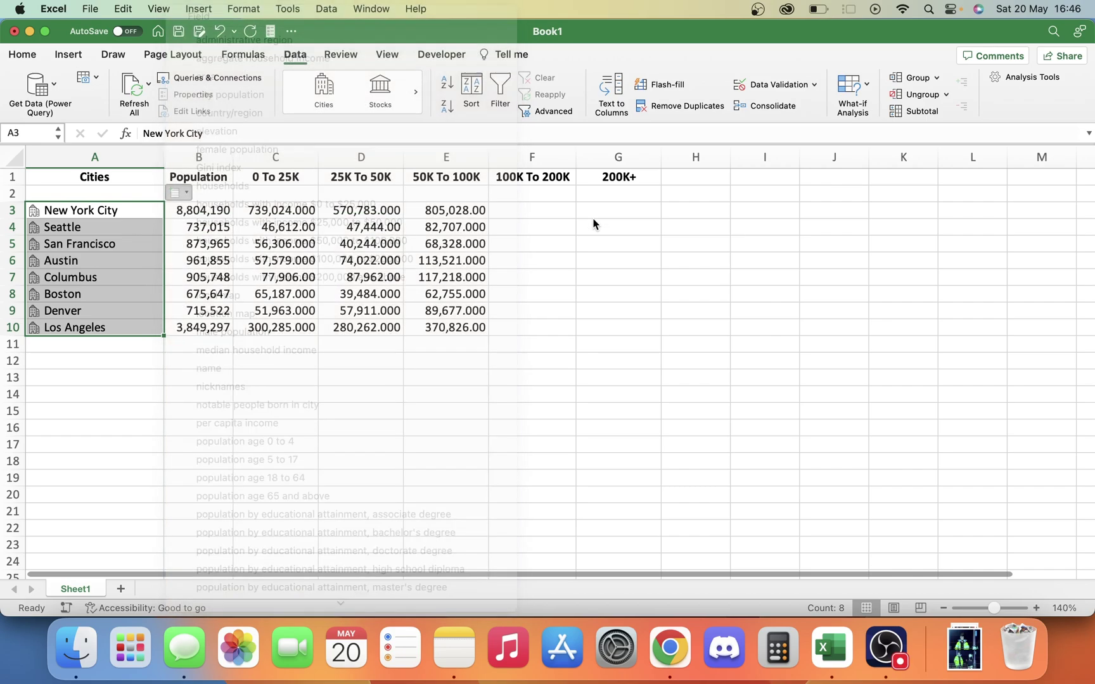
click(175, 193)
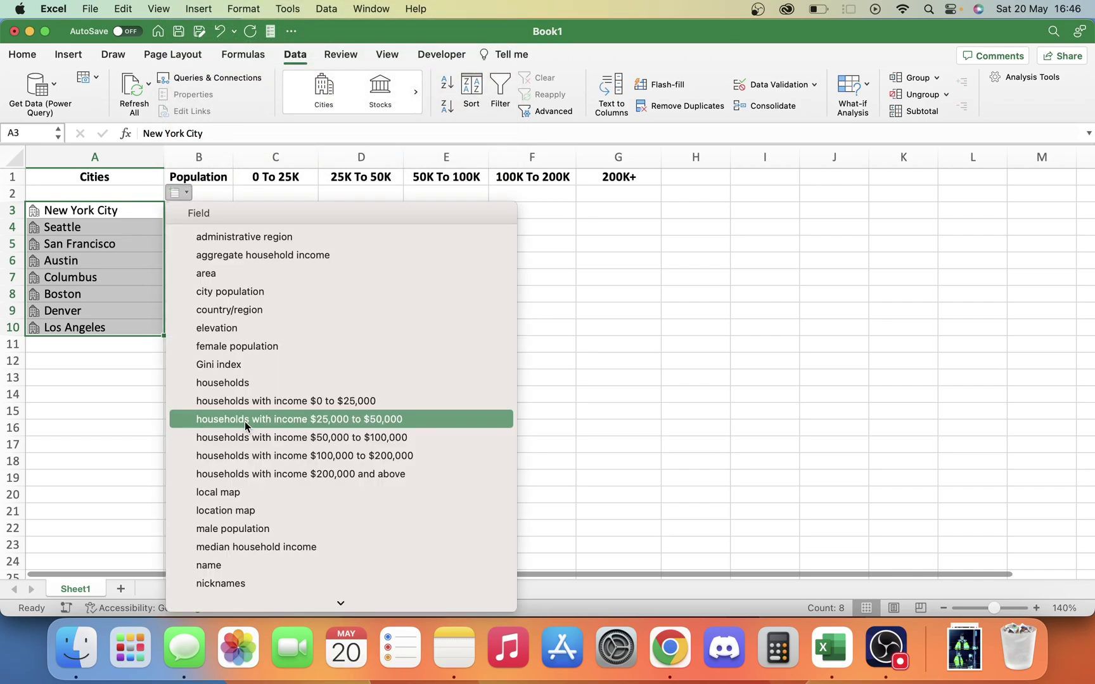
click(248, 454)
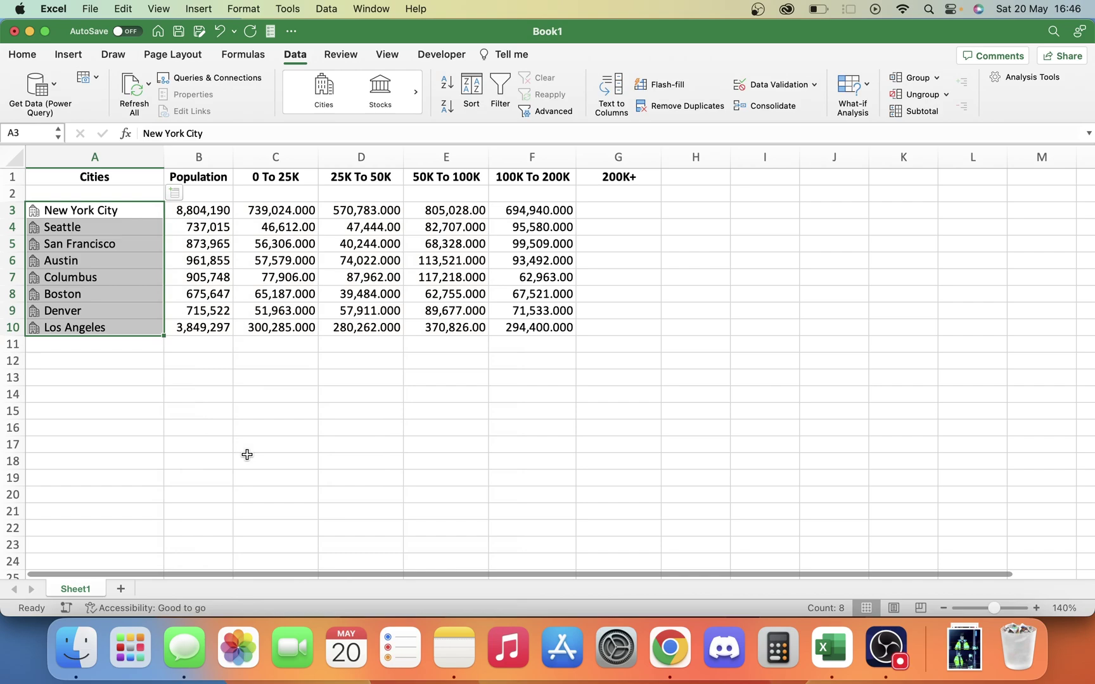
click(174, 193)
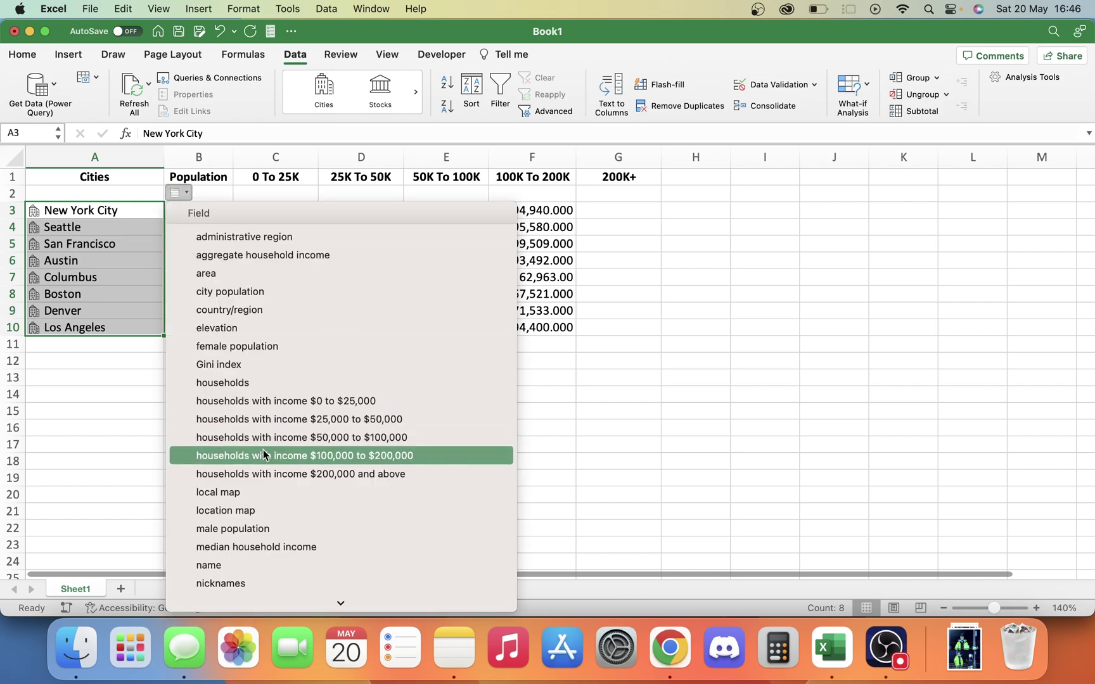
click(271, 476)
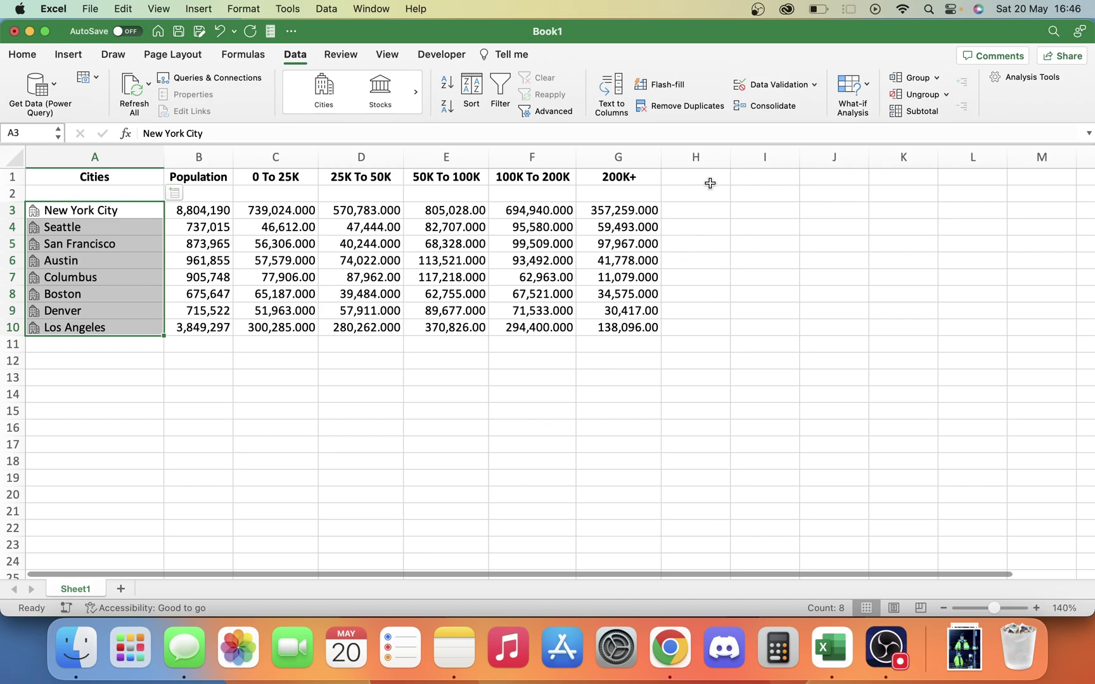
- Insert the 'now married' population by marital status into column H and widen it to fit
click(175, 194)
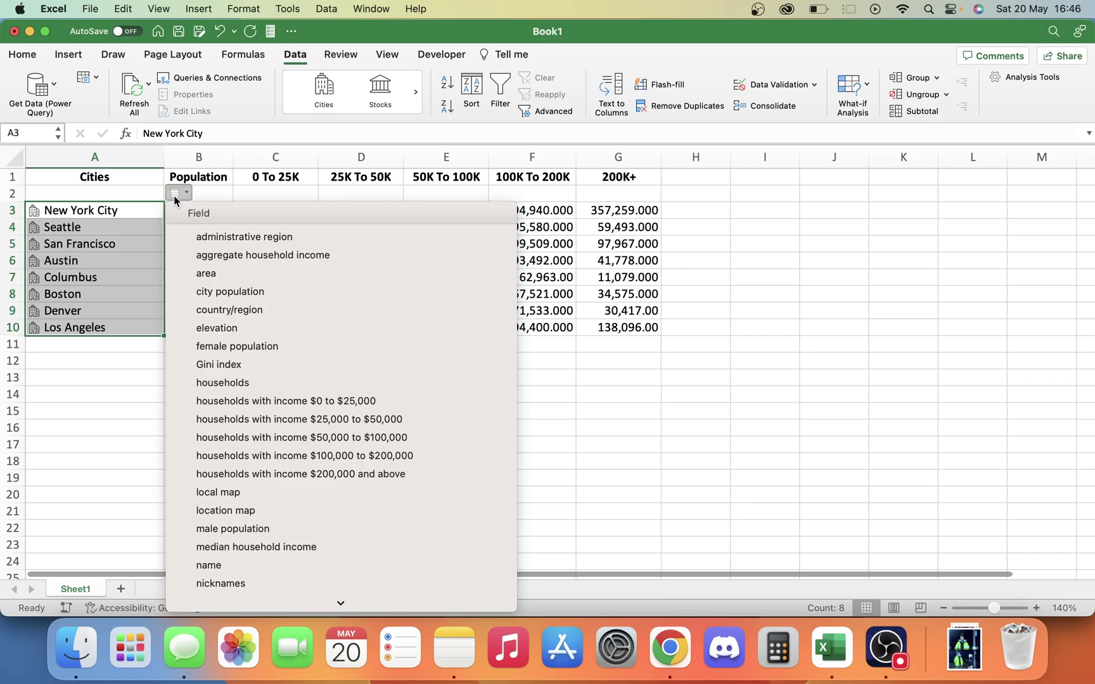
scroll(237, 399, down, 5)
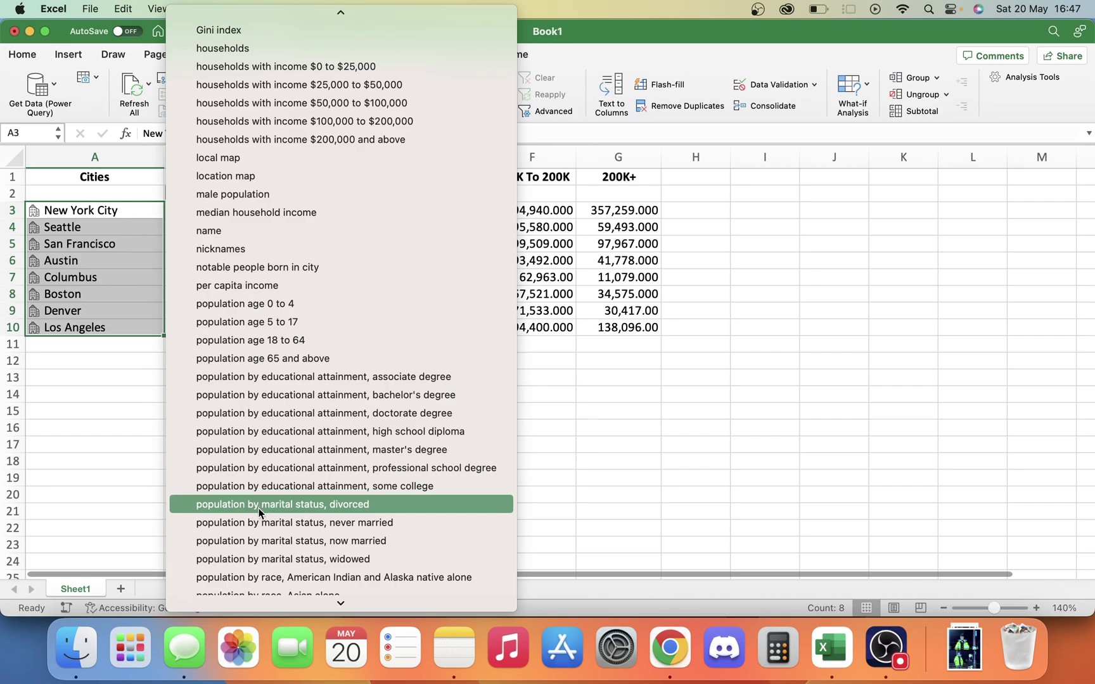
click(251, 541)
drag(731, 152, 790, 155)
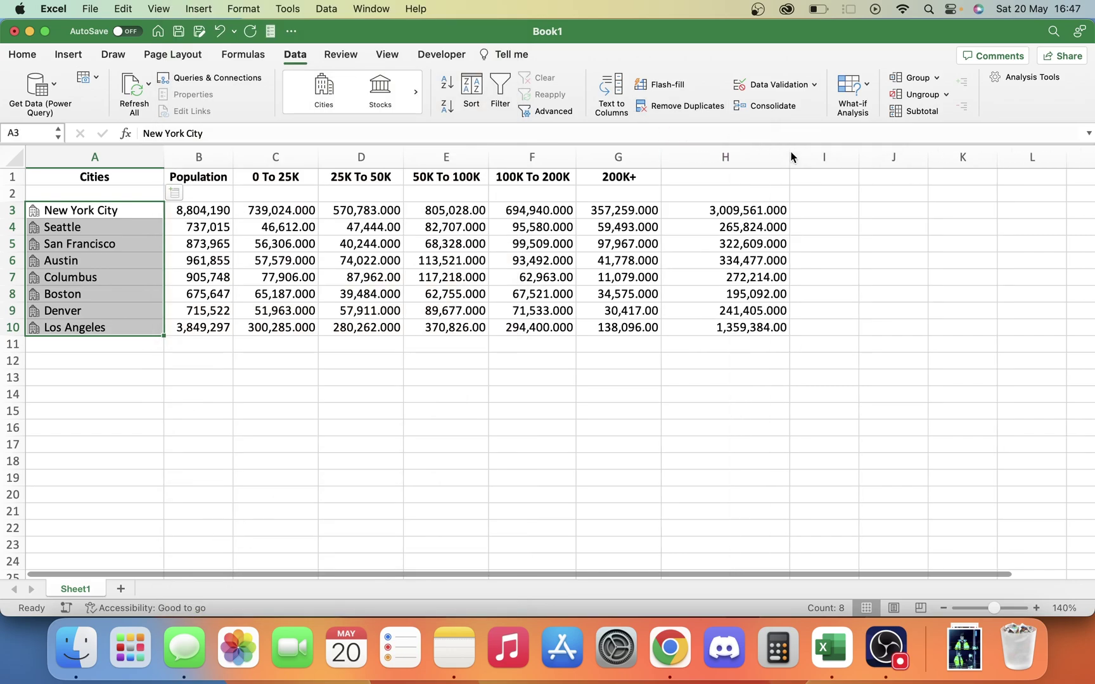